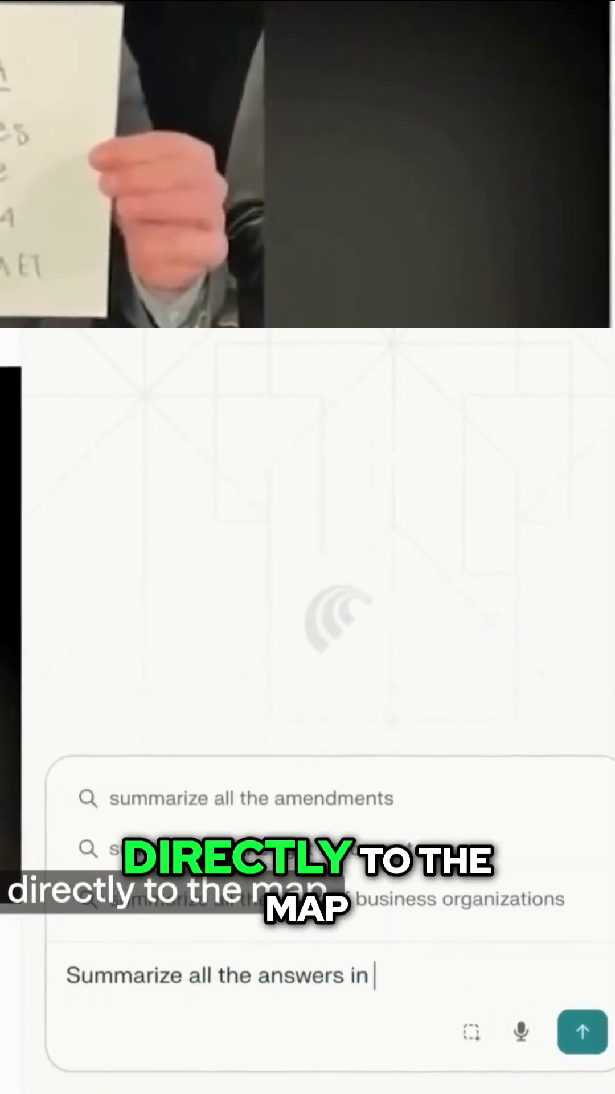
# Step: Send the assistant the request 'Summarize all the answers in this AMA' for the r/movies Reddit thread
pyautogui.press('Return')
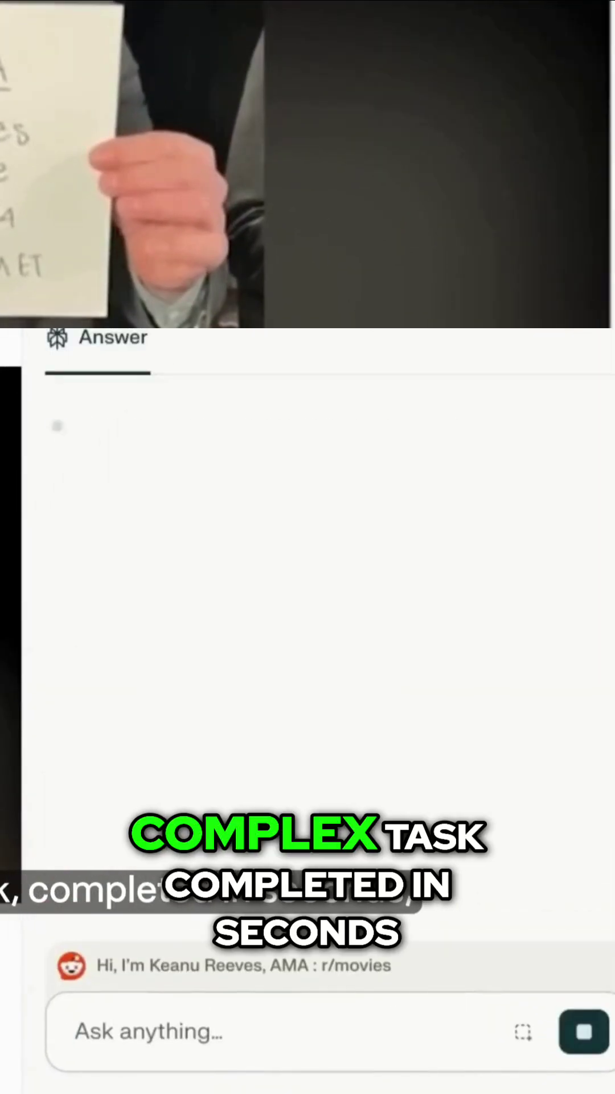